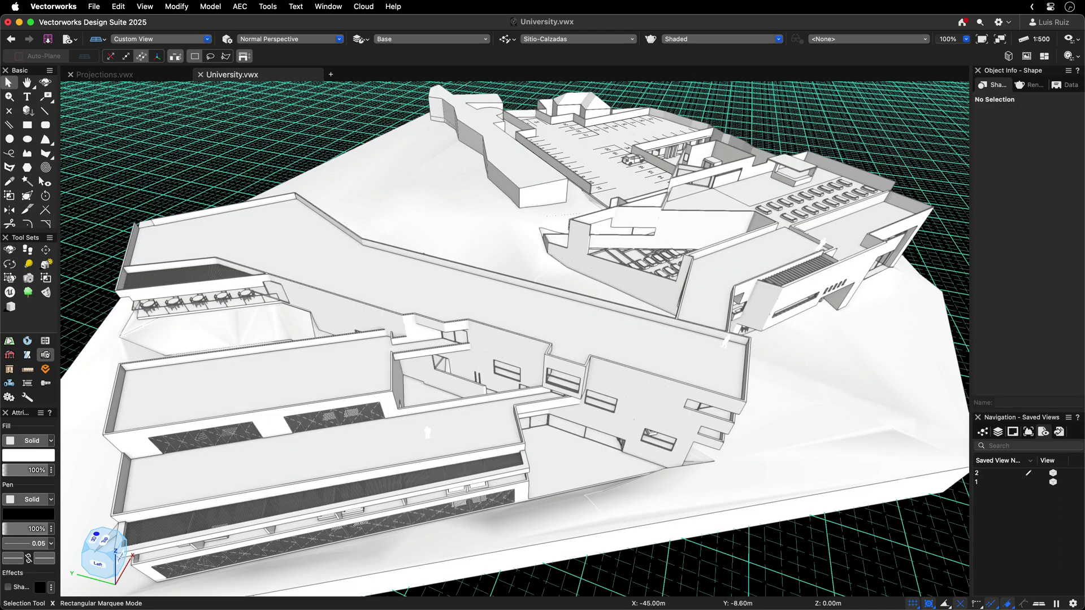
Restore saved view 2 of the campus and switch the view to Two-Point Perspective
{"action": "double_click", "coordinate": [994, 473]}
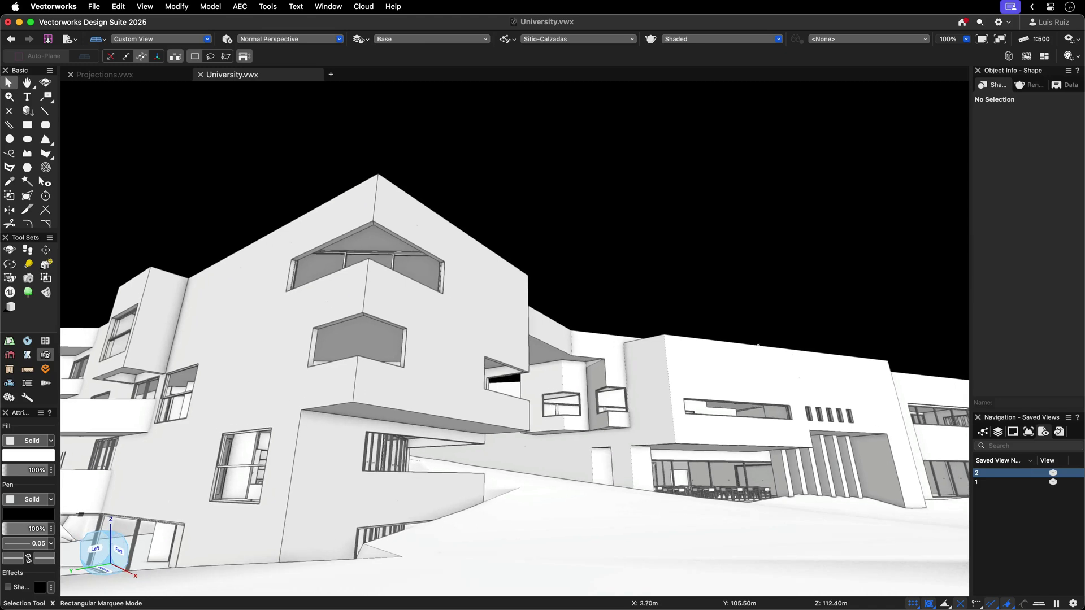
{"action": "left_click", "coordinate": [150, 8]}
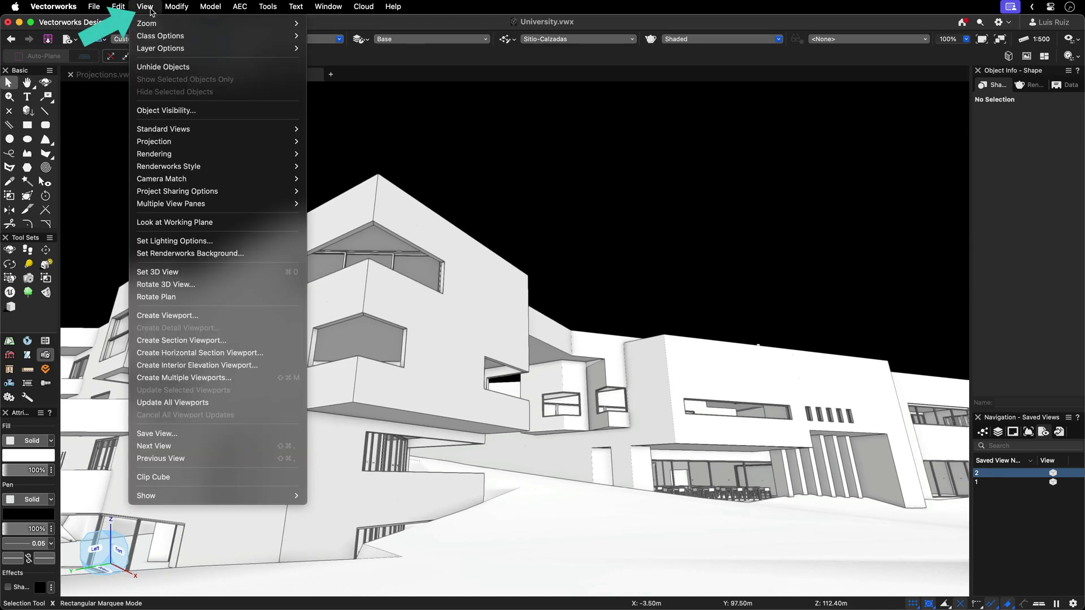
{"action": "mouse_move", "coordinate": [245, 143]}
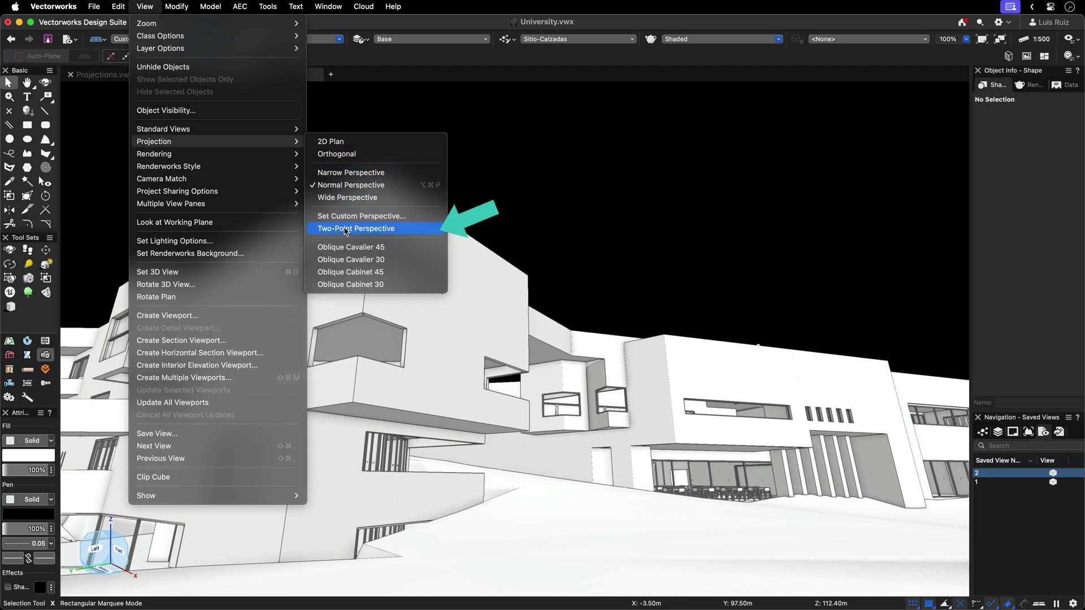
{"action": "left_click", "coordinate": [346, 229]}
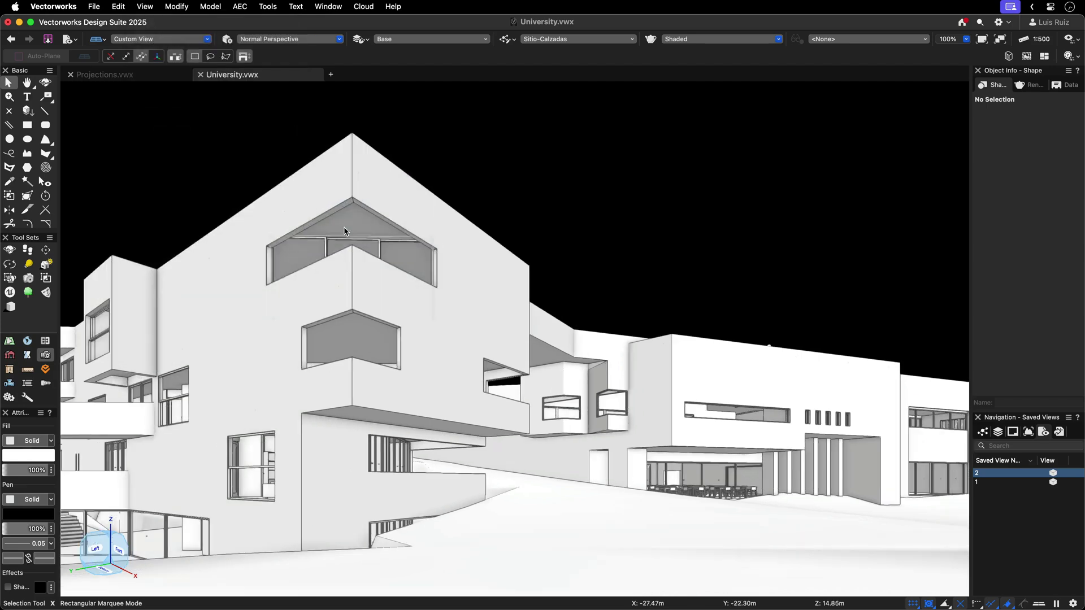
Tilt the view high above the campus with Flyover, then walk forward toward the buildings
{"action": "key", "text": "shift+c"}
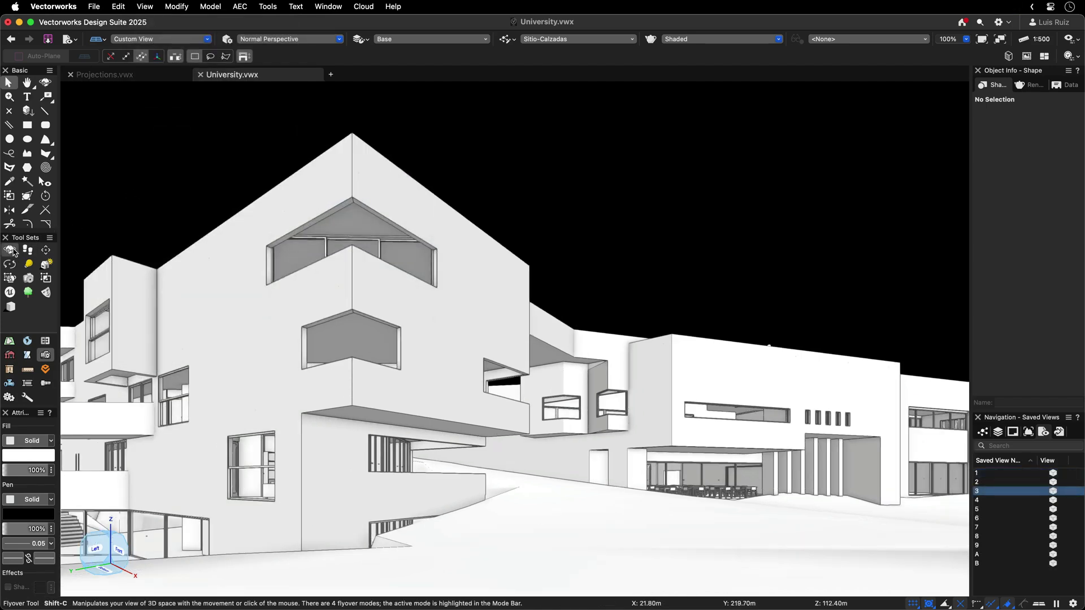
{"action": "left_click_drag", "start_coordinate": [541, 231], "coordinate": [536, 389]}
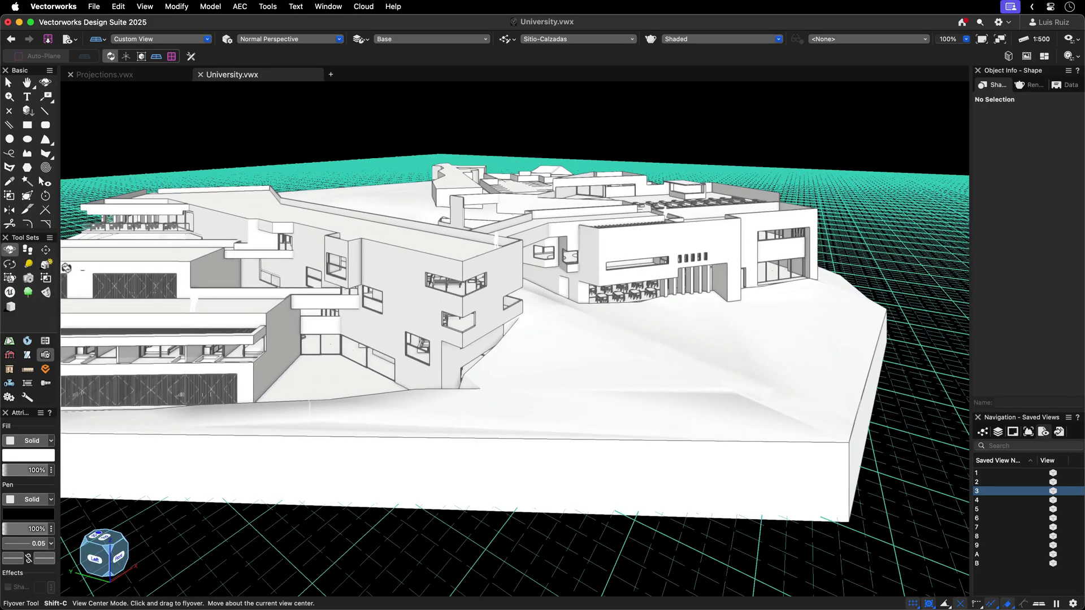
{"action": "key", "text": "shift+u"}
{"action": "left_click_drag", "start_coordinate": [486, 301], "coordinate": [486, 247]}
Step through saved views 4 to 8 of the building, then switch to Expo Booth.vwx
{"action": "double_click", "coordinate": [1002, 500]}
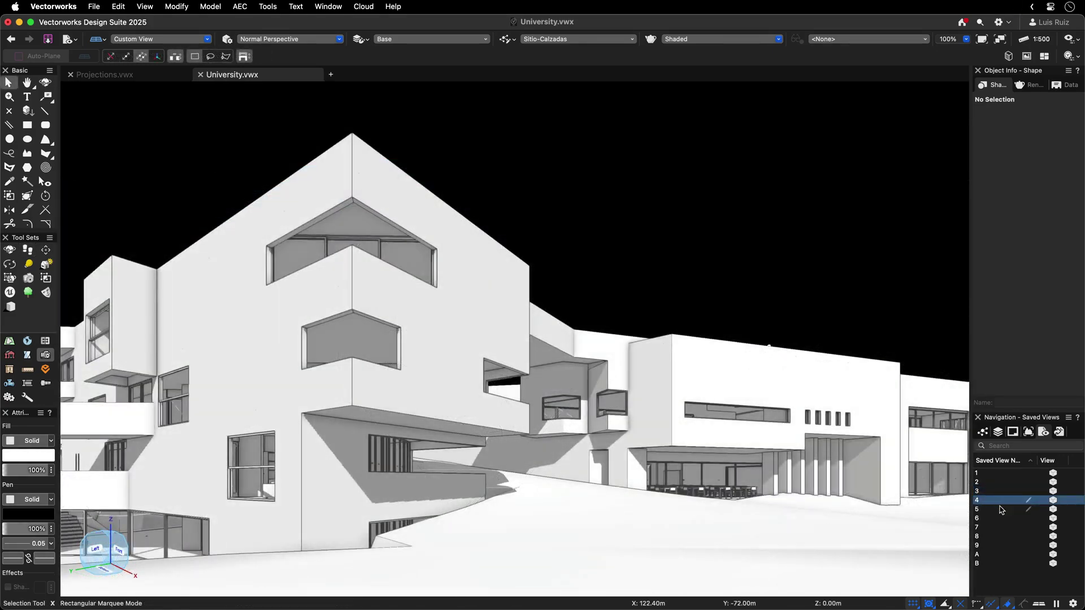
{"action": "double_click", "coordinate": [1001, 510]}
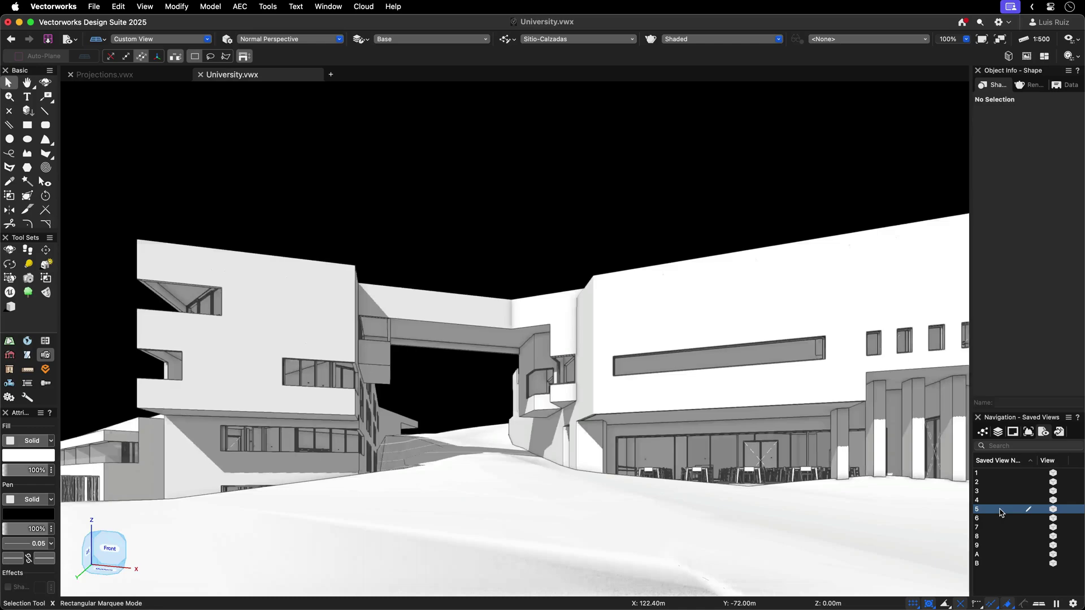
{"action": "double_click", "coordinate": [999, 519]}
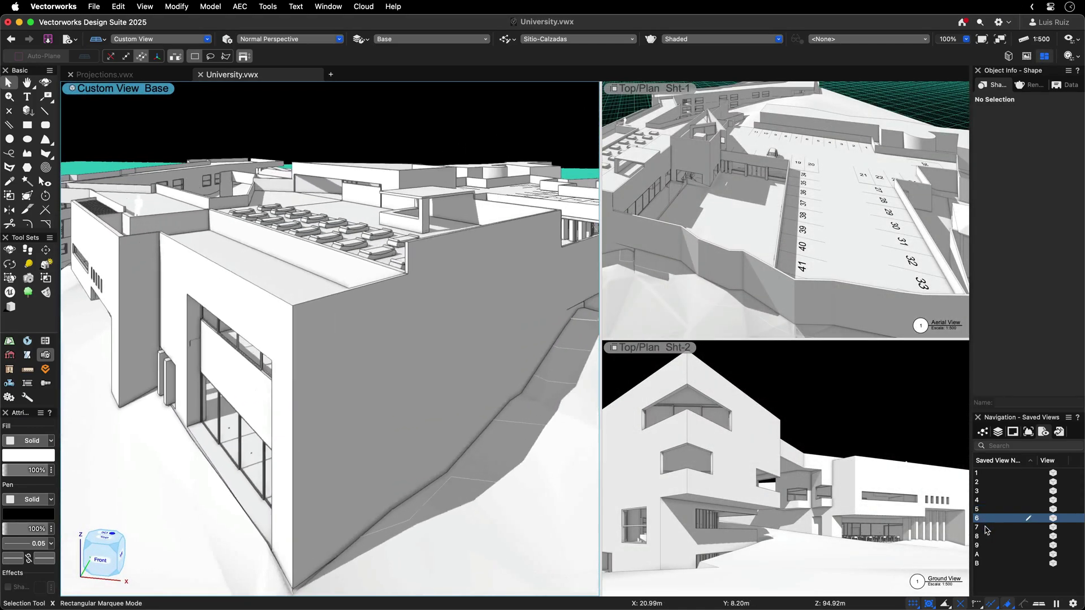
{"action": "double_click", "coordinate": [986, 528]}
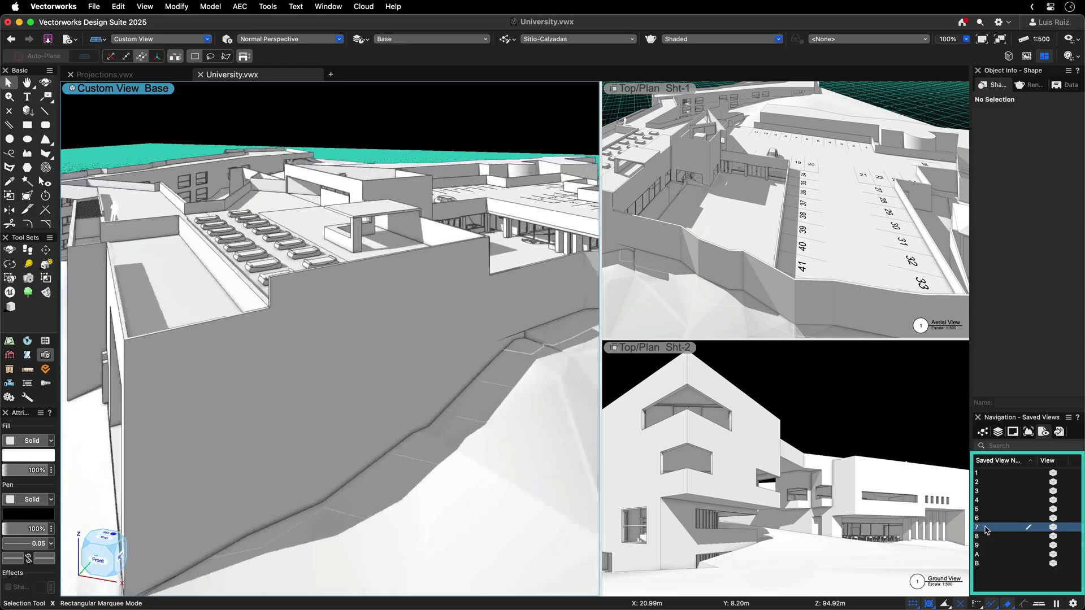
{"action": "double_click", "coordinate": [986, 536]}
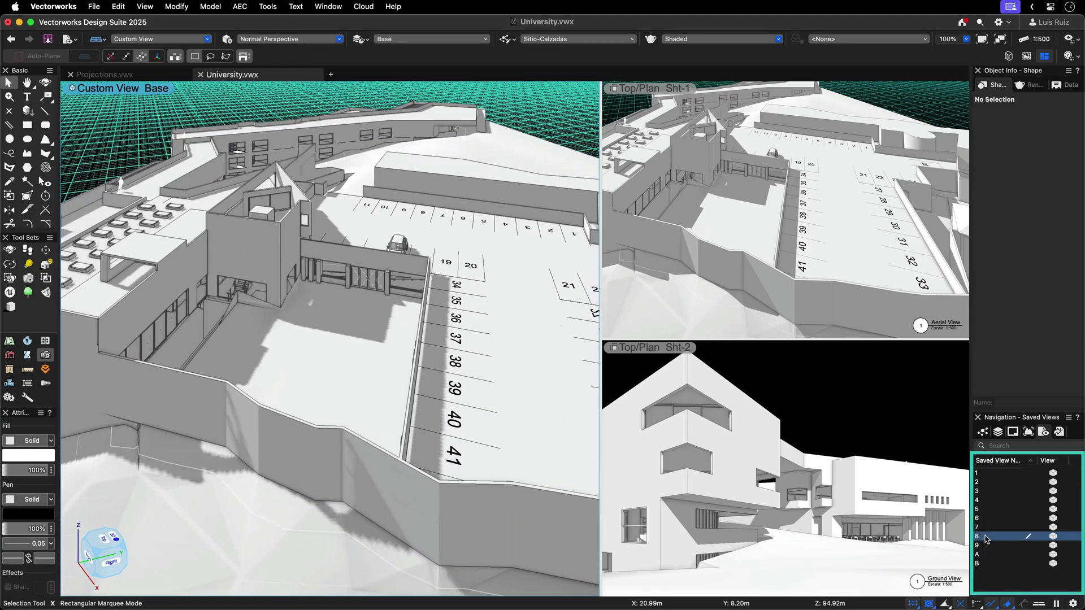
{"action": "key", "text": "ctrl+shift+v"}
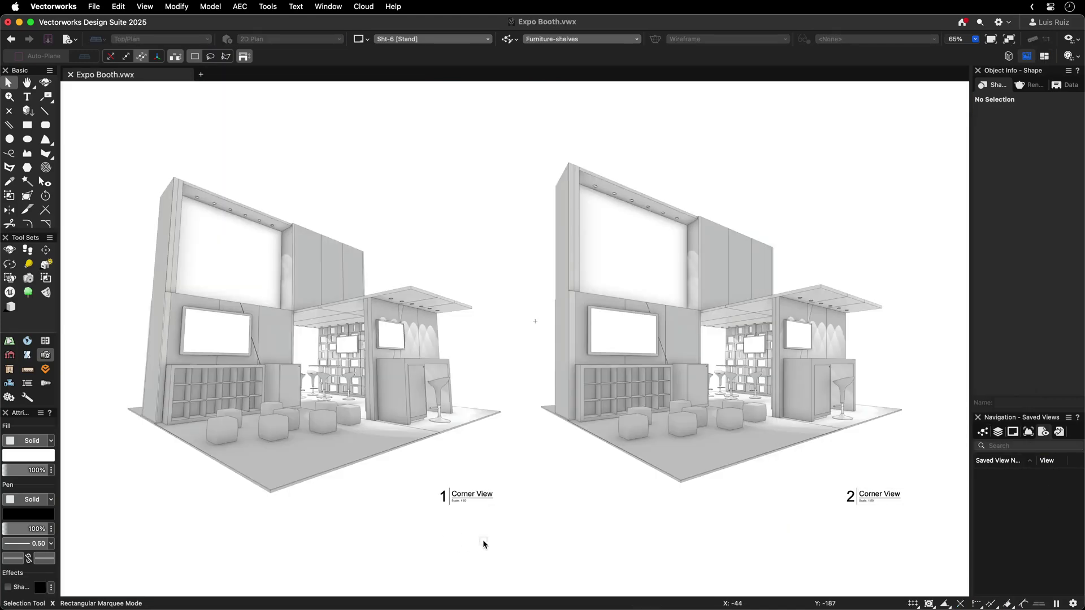
Set the first Corner View viewport's projection to Two-Point Perspective in Object Info
{"action": "left_click", "coordinate": [479, 502]}
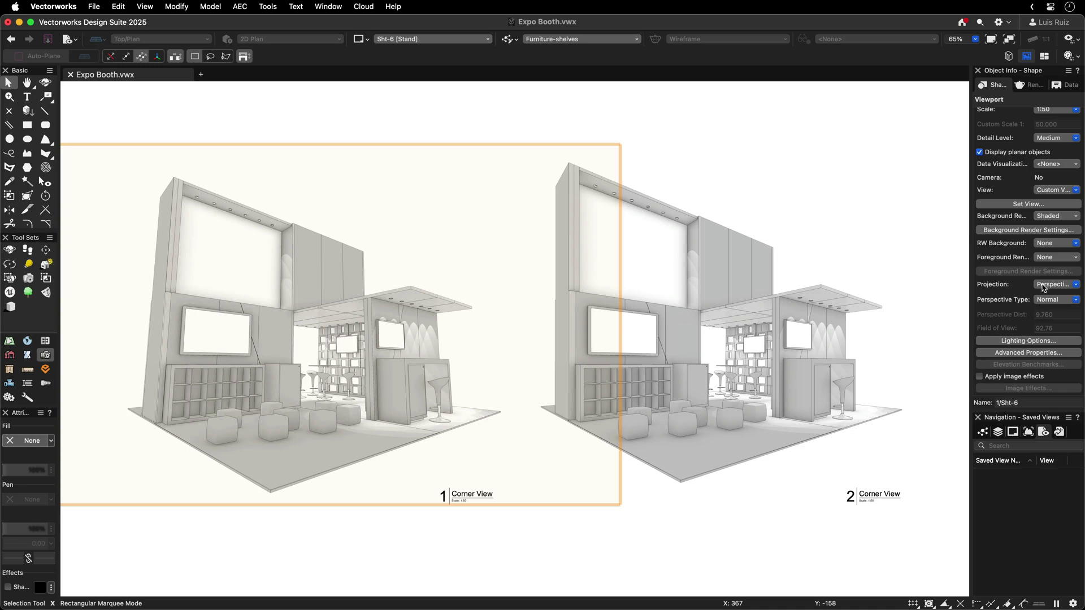
{"action": "left_click", "coordinate": [1044, 285]}
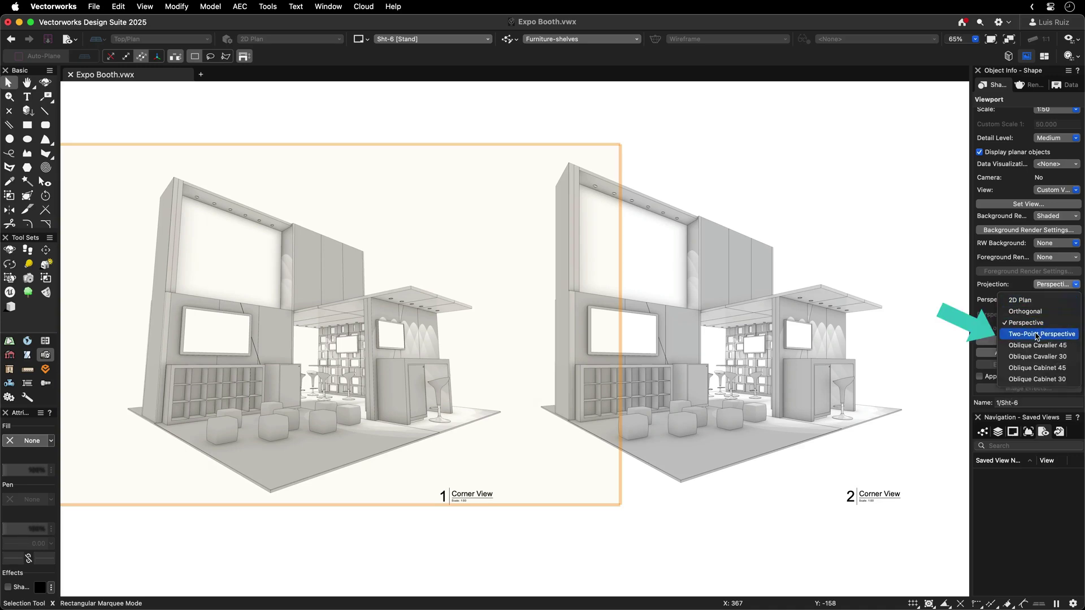
{"action": "left_click", "coordinate": [1036, 334]}
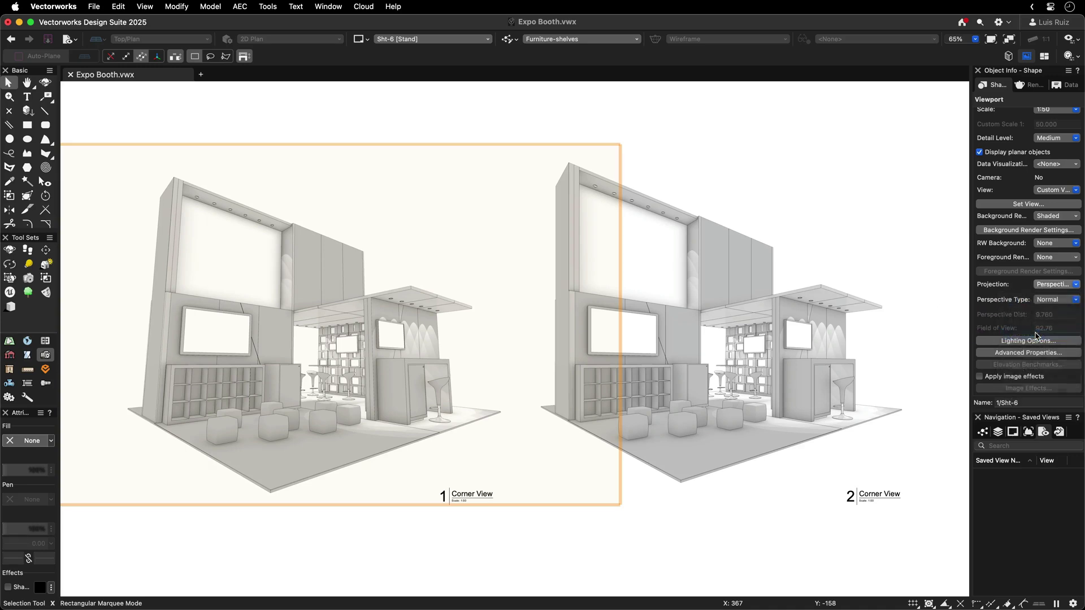
{"action": "left_click", "coordinate": [934, 561]}
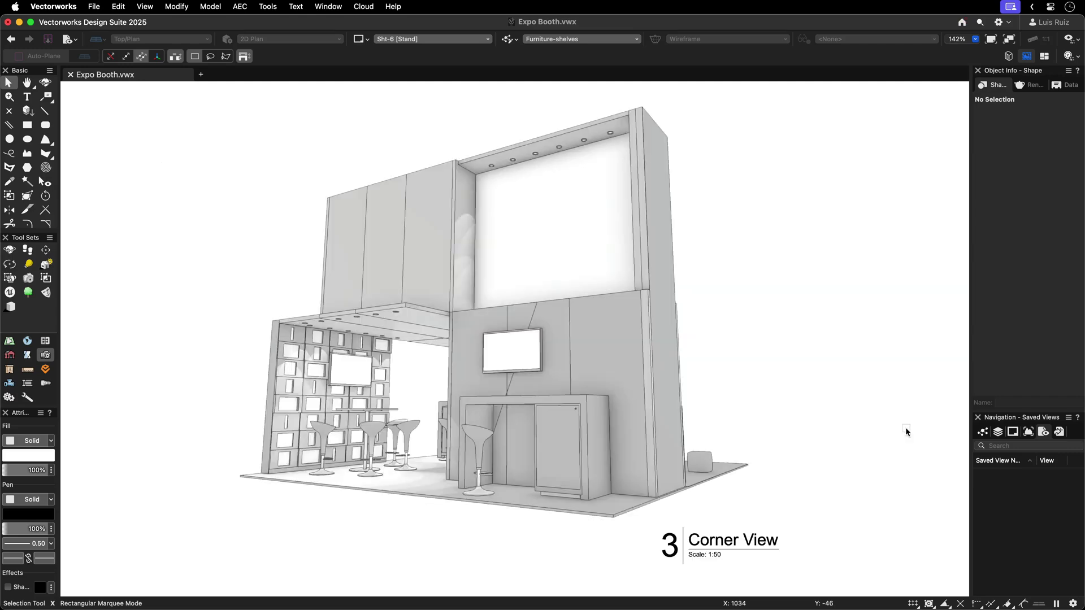
Edit viewport 3's camera, set its projection to Two-Point Perspective, and return to the sheet
{"action": "double_click", "coordinate": [905, 431]}
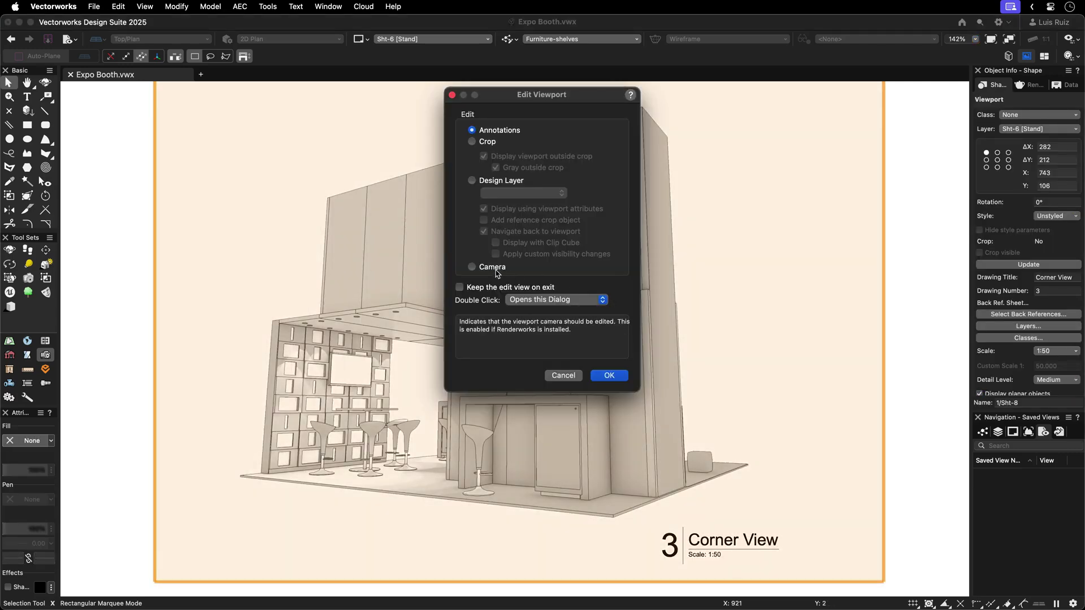
{"action": "left_click", "coordinate": [472, 266]}
{"action": "left_click", "coordinate": [609, 375]}
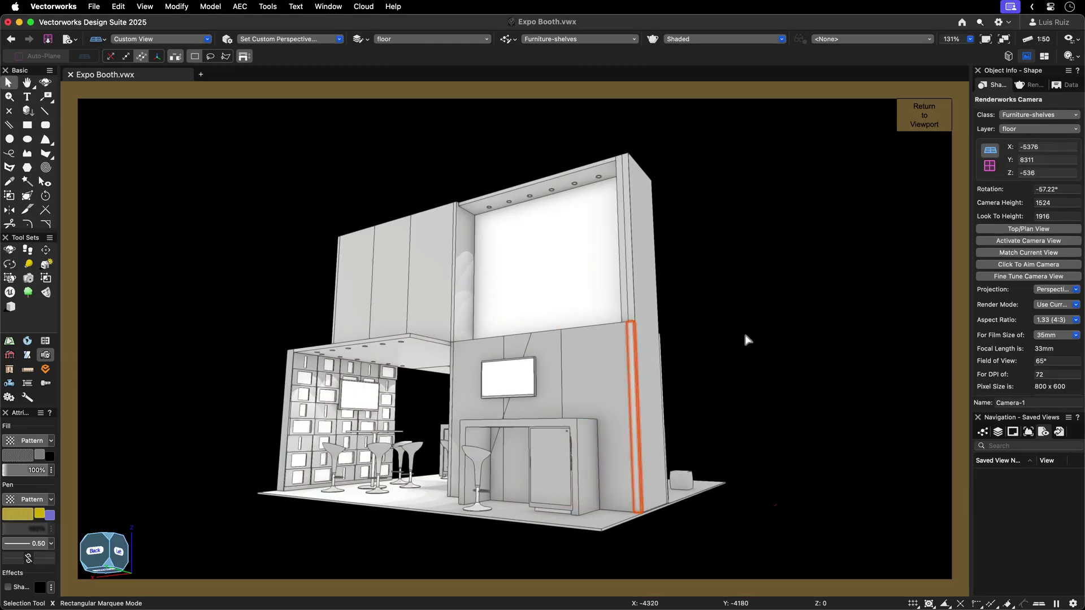
{"action": "left_click", "coordinate": [1016, 242]}
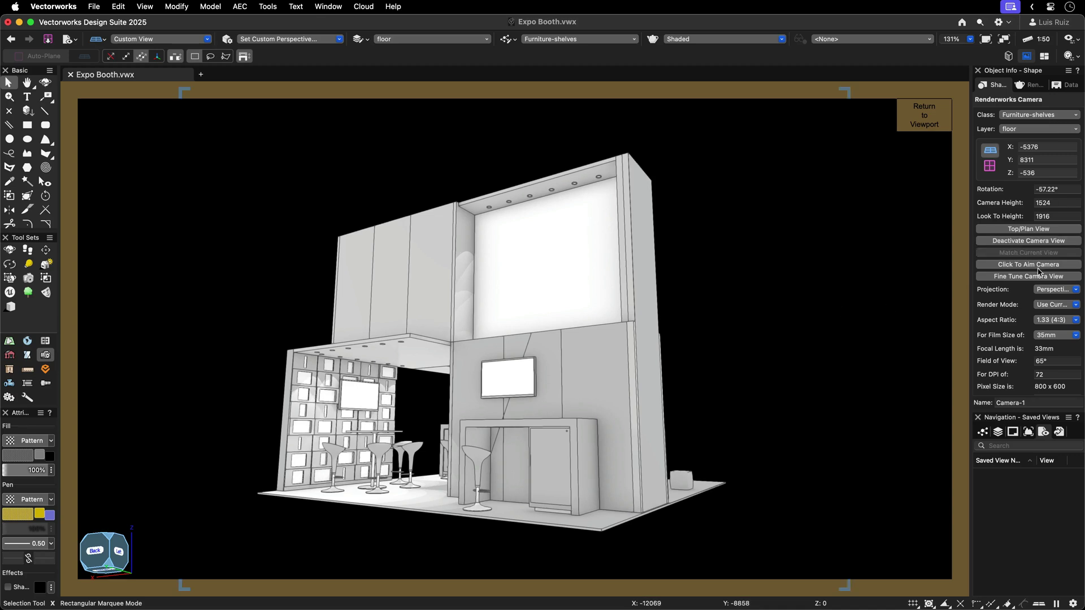
{"action": "left_click", "coordinate": [1047, 289]}
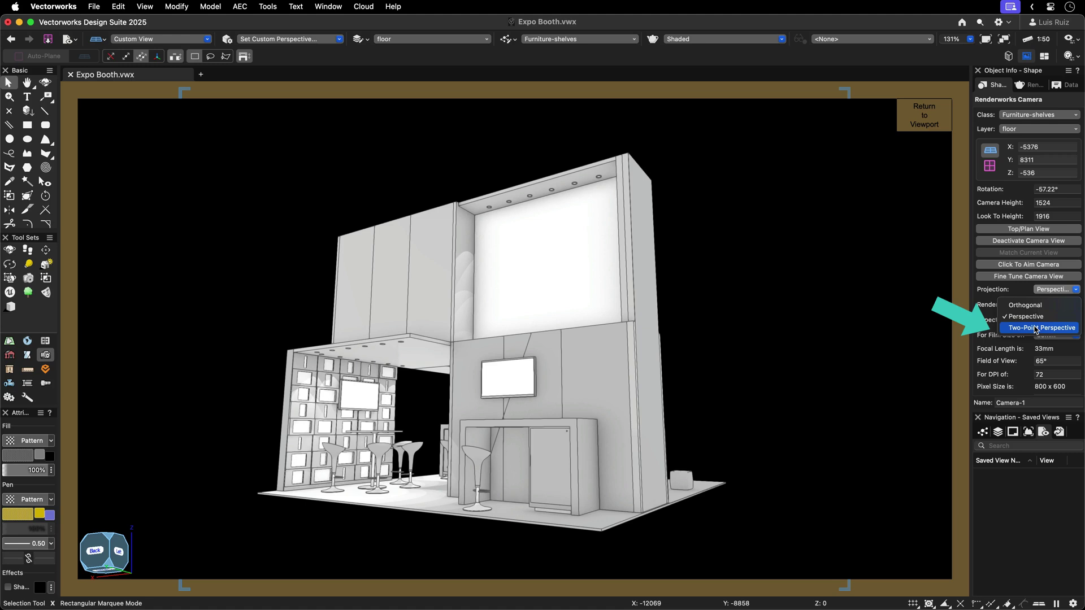
{"action": "left_click", "coordinate": [1035, 328]}
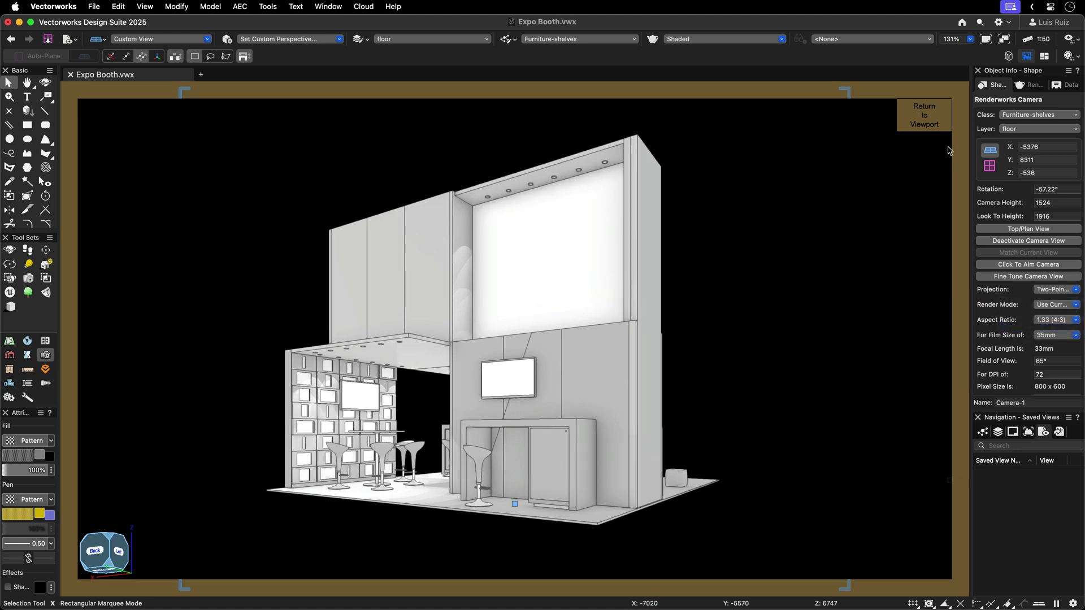
{"action": "left_click", "coordinate": [932, 128]}
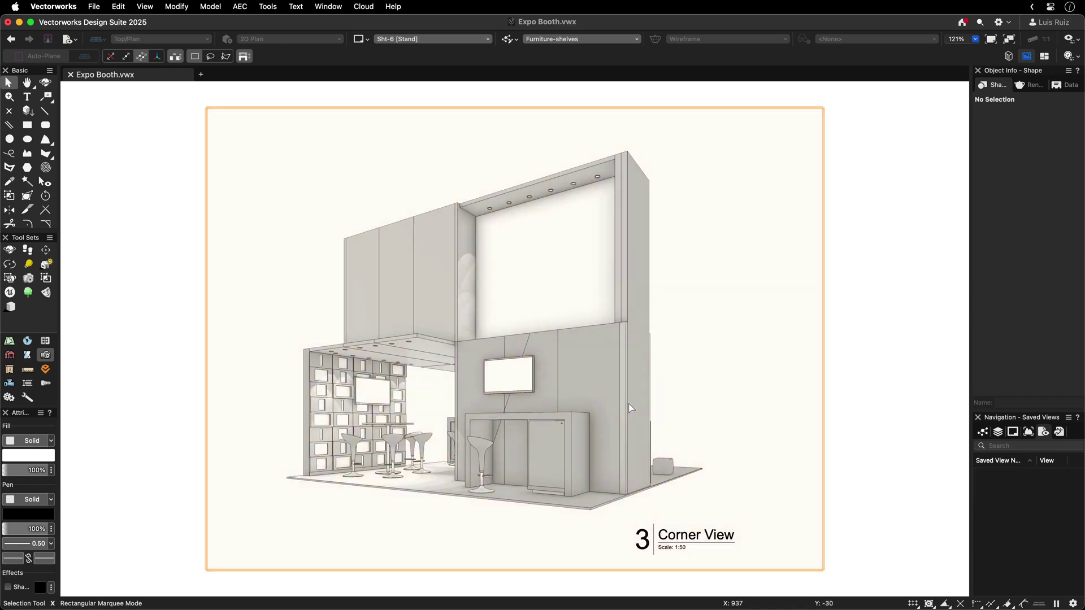
Fine-tune the Corner View camera, raising its focal length from 33 to 39 mm
{"action": "double_click", "coordinate": [631, 408]}
{"action": "left_click", "coordinate": [618, 383]}
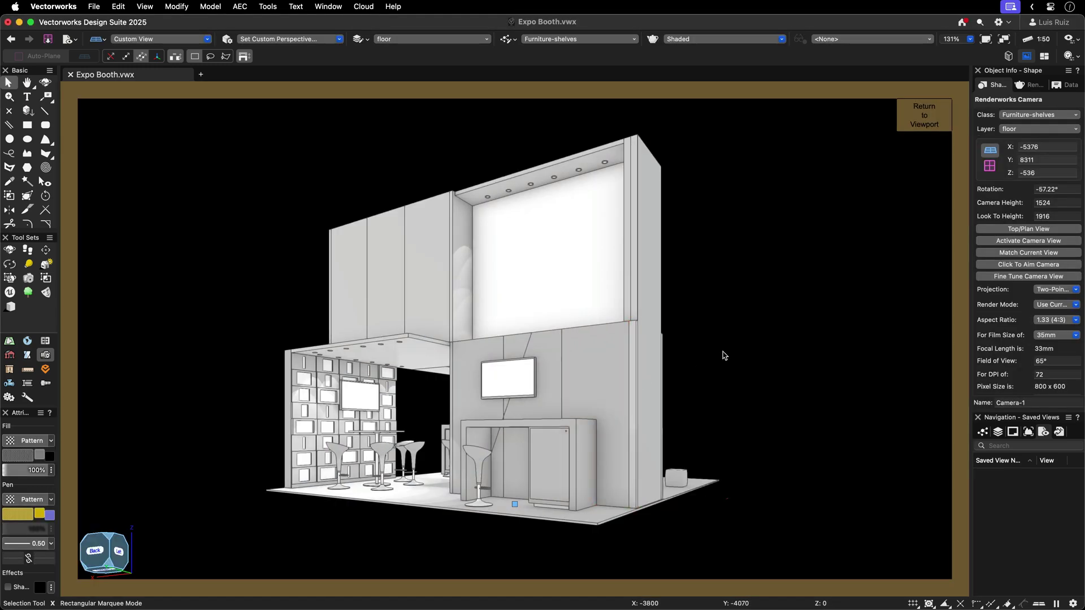
{"action": "left_click", "coordinate": [1027, 276]}
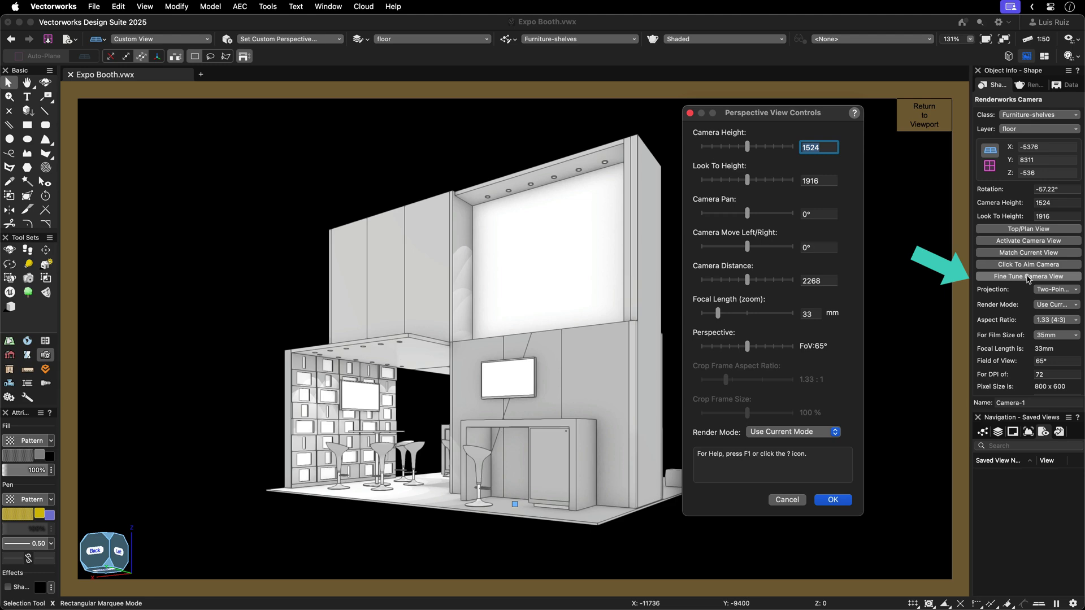
{"action": "mouse_move", "coordinate": [718, 313]}
{"action": "left_mouse_down"}
{"action": "mouse_move", "coordinate": [741, 317]}
{"action": "mouse_move", "coordinate": [722, 315]}
{"action": "left_mouse_up"}
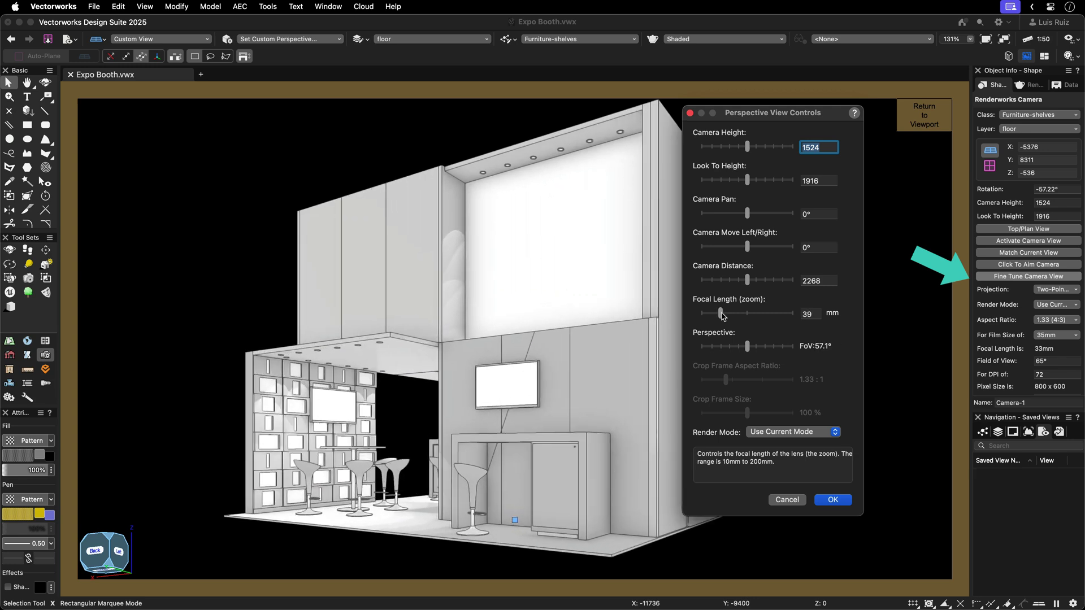
{"action": "key", "text": "Return"}
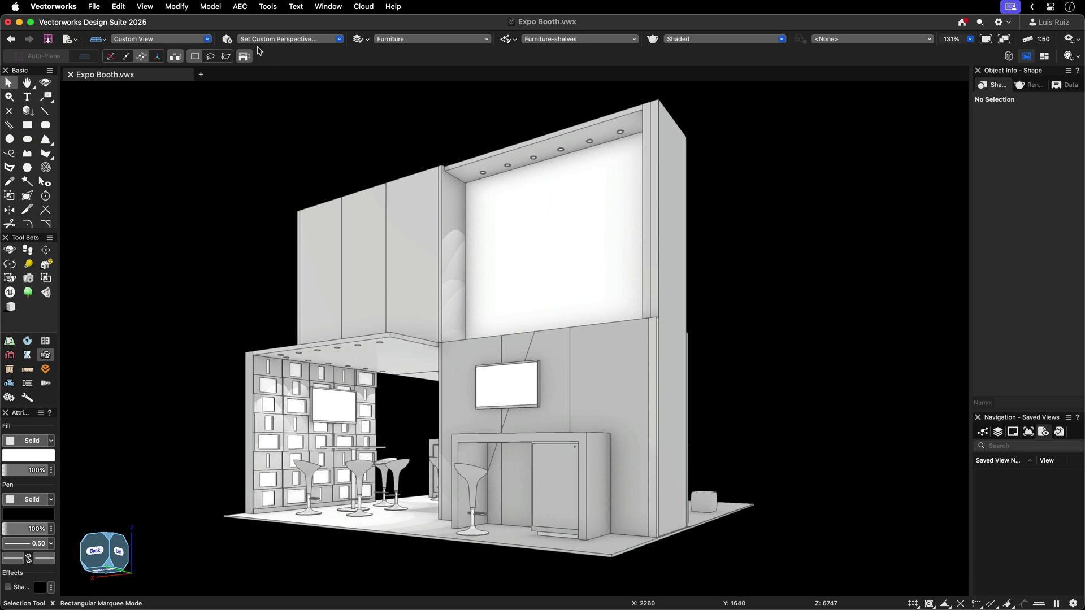
Narrow the custom perspective field of view to 43 via Set Custom Perspective
{"action": "left_click", "coordinate": [148, 8]}
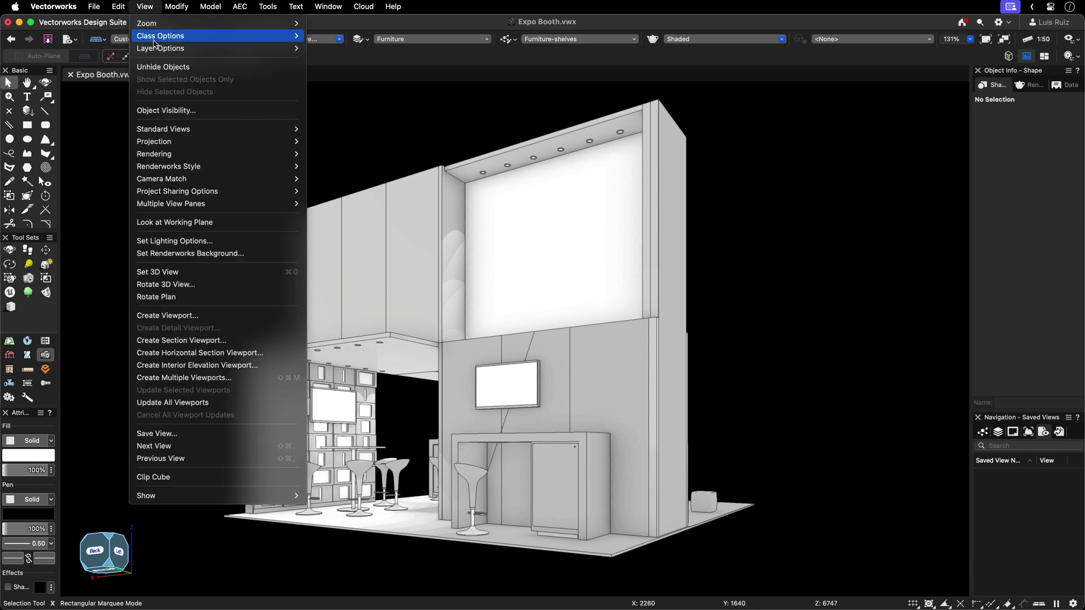
{"action": "mouse_move", "coordinate": [170, 142]}
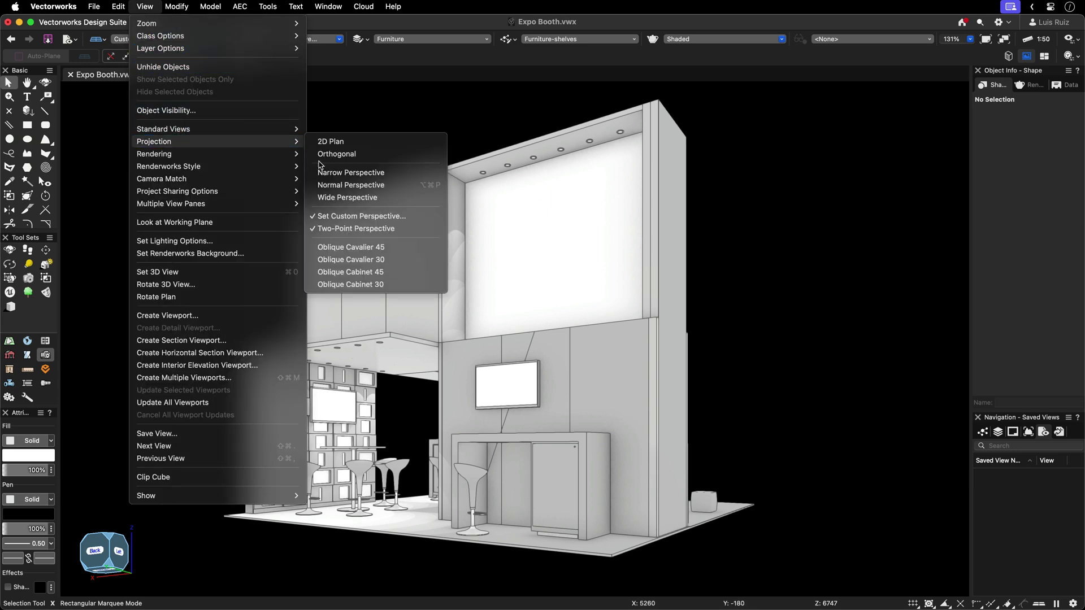
{"action": "left_click", "coordinate": [391, 216]}
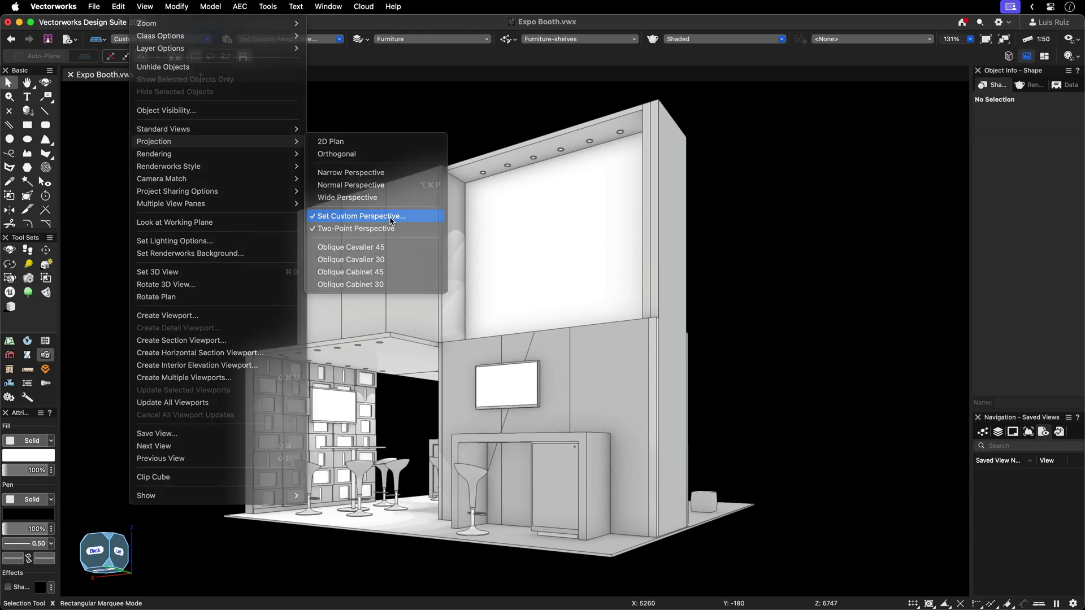
{"action": "mouse_move", "coordinate": [554, 193]}
{"action": "left_mouse_down"}
{"action": "mouse_move", "coordinate": [526, 194]}
{"action": "mouse_move", "coordinate": [574, 192]}
{"action": "mouse_move", "coordinate": [560, 193]}
{"action": "left_mouse_up"}
{"action": "key", "text": "Return"}
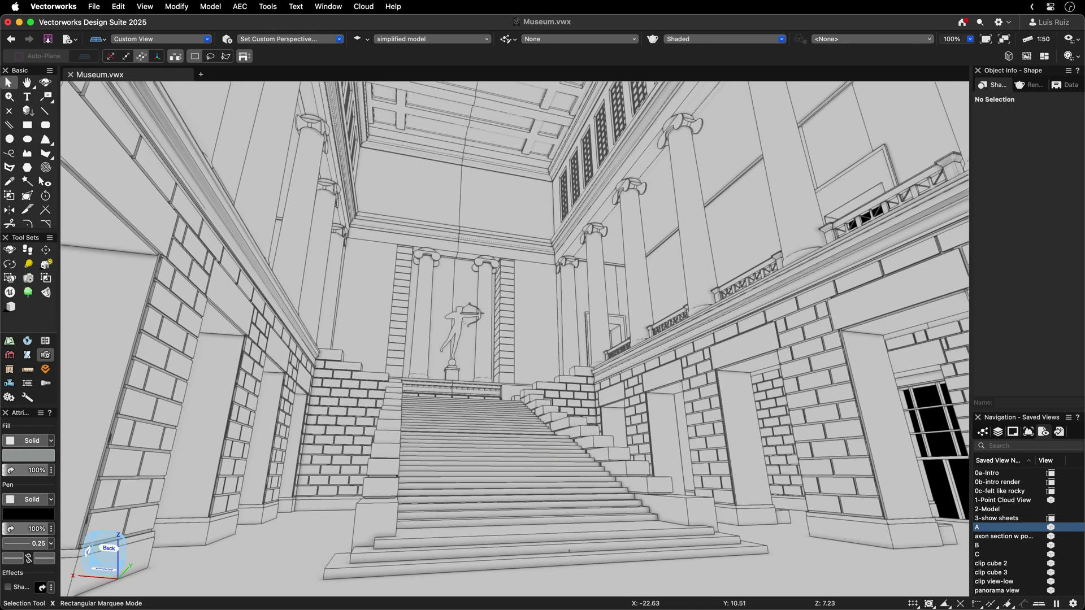
Restore saved view C of the museum's grand staircase hall
{"action": "double_click", "coordinate": [1011, 555]}
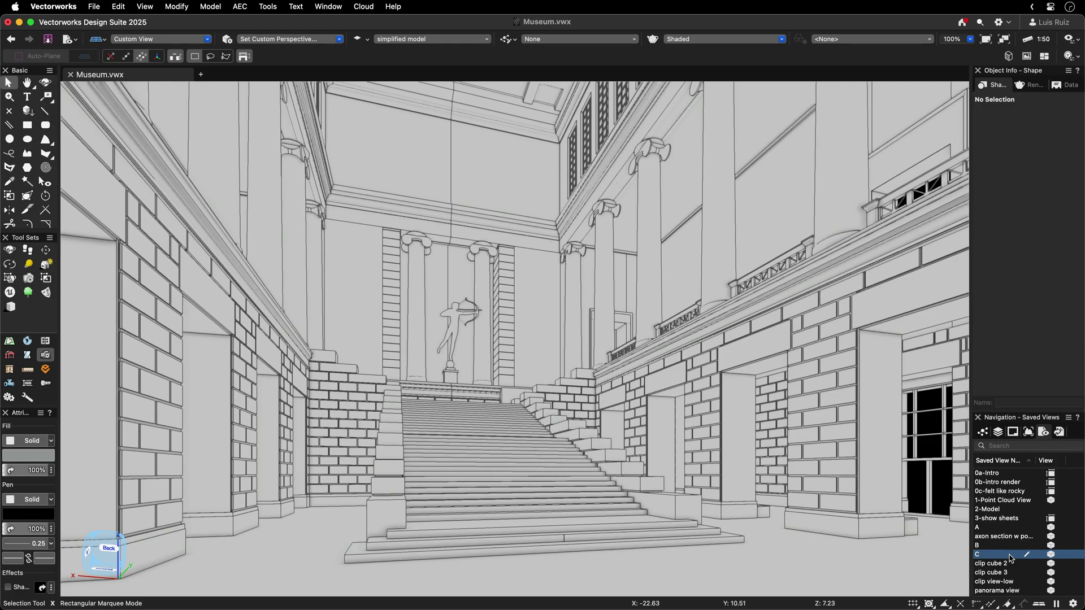